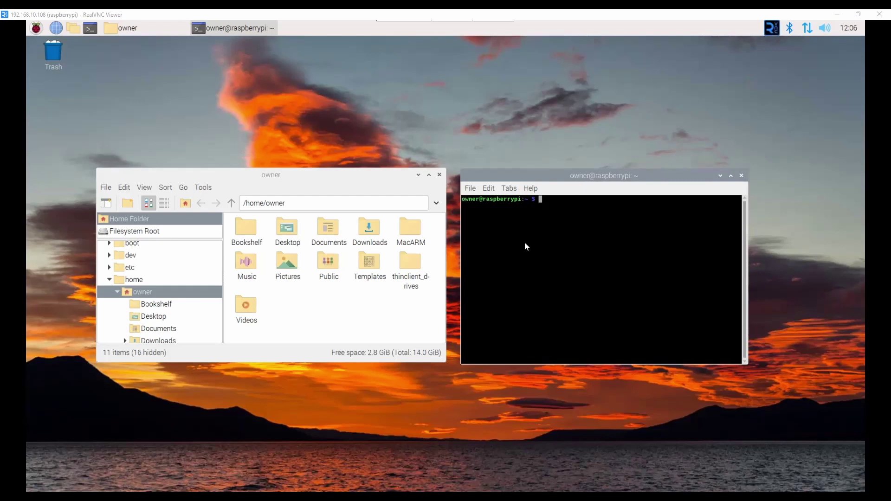
# - Open the MacARM folder and check file sizes (MacHD 500.0 MiB, Mac OS ROM 1.9 MiB), then return to the terminal
pyautogui.doubleClick(412, 227)
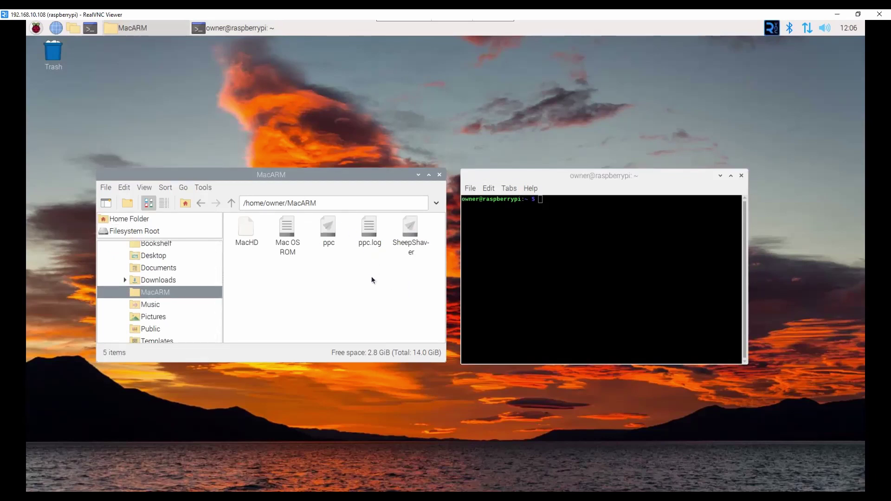
pyautogui.click(410, 235)
pyautogui.click(330, 238)
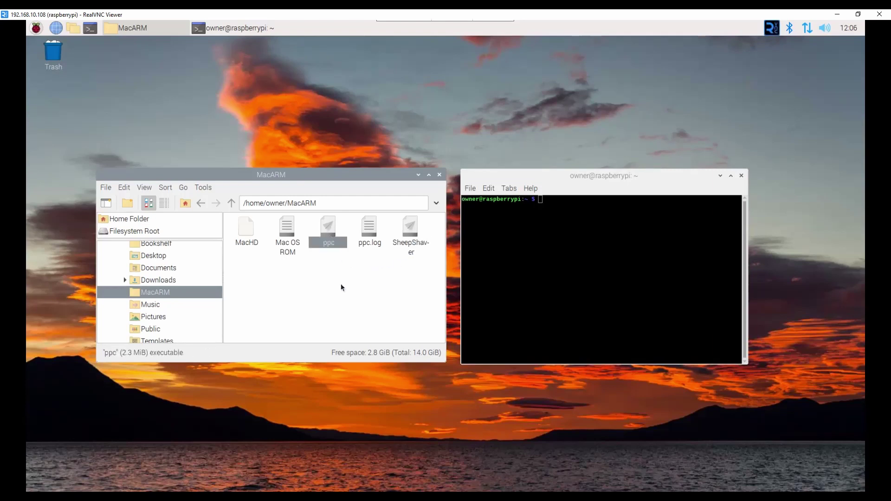
pyautogui.click(288, 232)
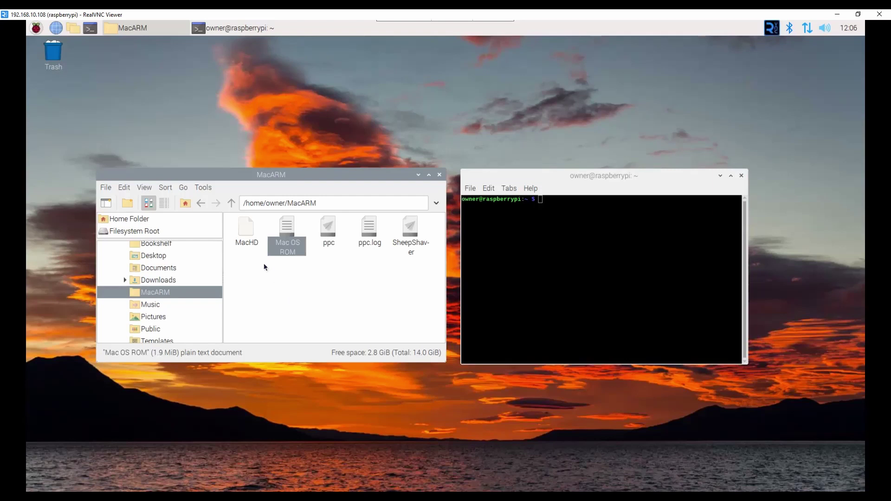
pyautogui.click(246, 232)
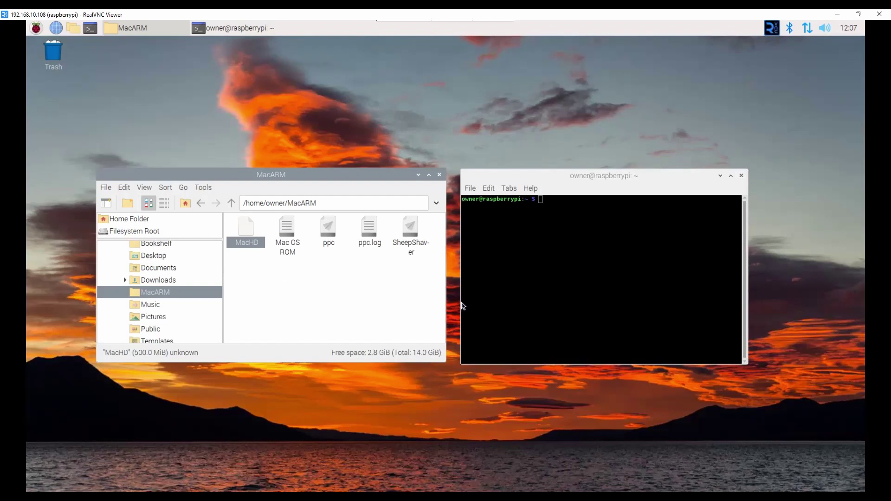
pyautogui.click(510, 290)
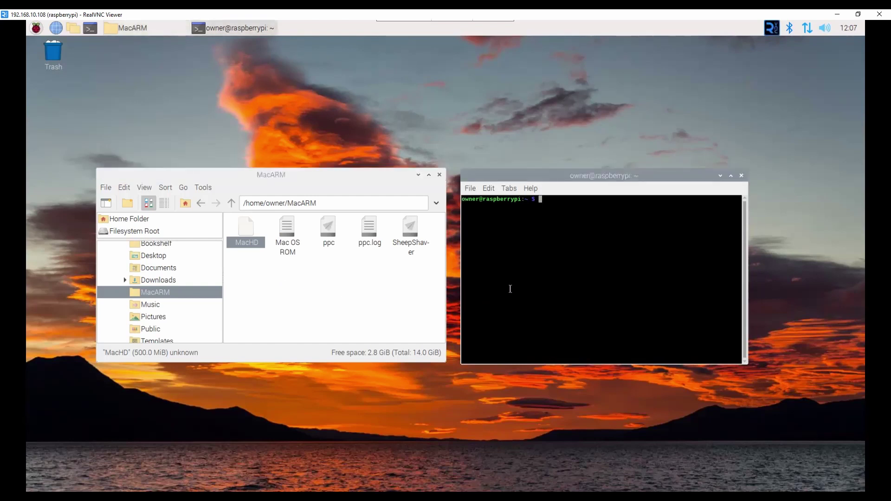
# - Change into ~/MacARM and enter 'sudo padsp ./SheepShaver' at the prompt without running it
pyautogui.write('cd MacR')
pyautogui.press('BackSpace')
pyautogui.write('A')
pyautogui.press('Tab')
pyautogui.press('Return')
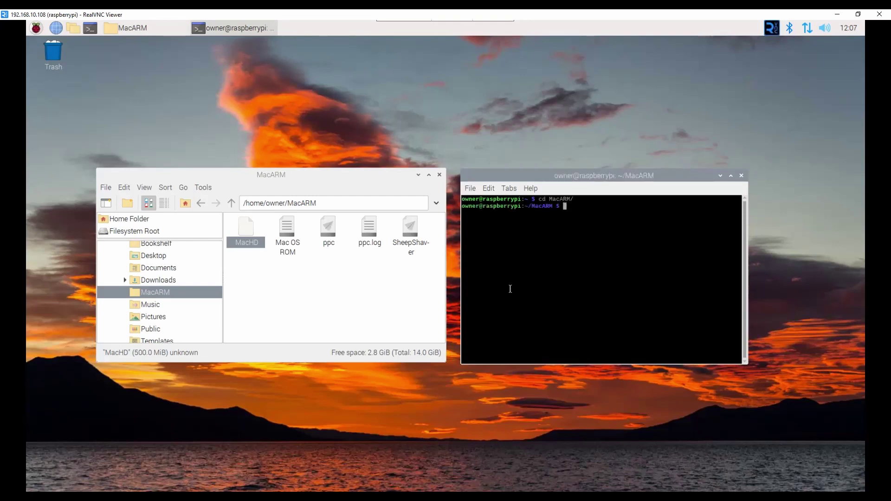
pyautogui.write('sudo padsp ./Sh')
pyautogui.press('Tab')
# - Launch SheepShaver, center its Settings window, and select the MacHD volume
pyautogui.press('Return')
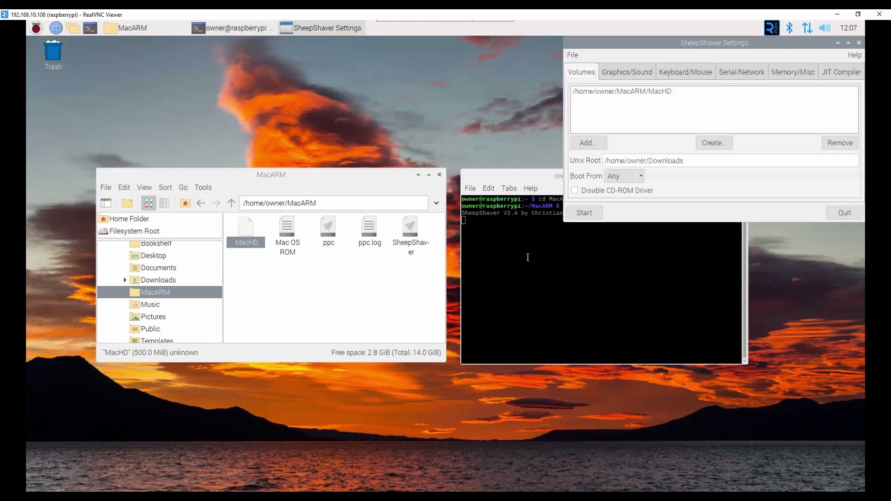
pyautogui.moveTo(641, 43); pyautogui.dragTo(305, 97)
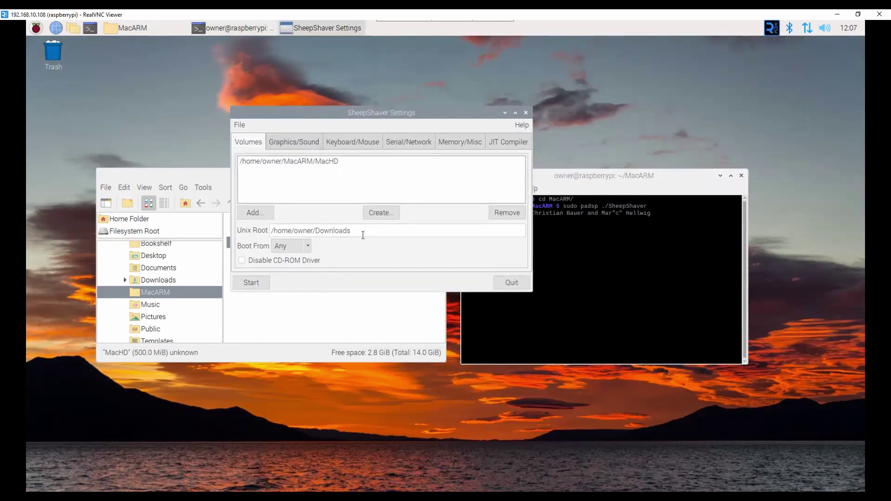
pyautogui.click(301, 162)
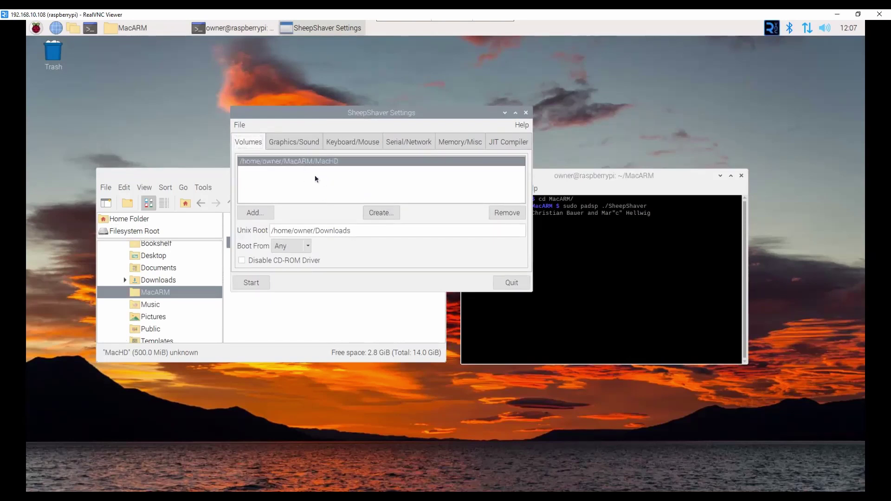
pyautogui.click(396, 213)
# - Review the Graphics/Sound, Keyboard/Mouse and Serial/Network settings, then set Mac OS RAM to 512 MB
pyautogui.click(293, 140)
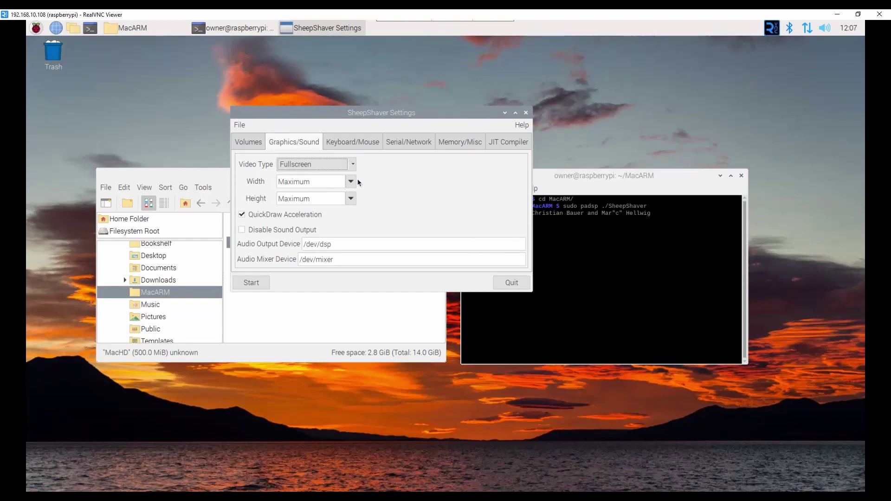
pyautogui.click(364, 145)
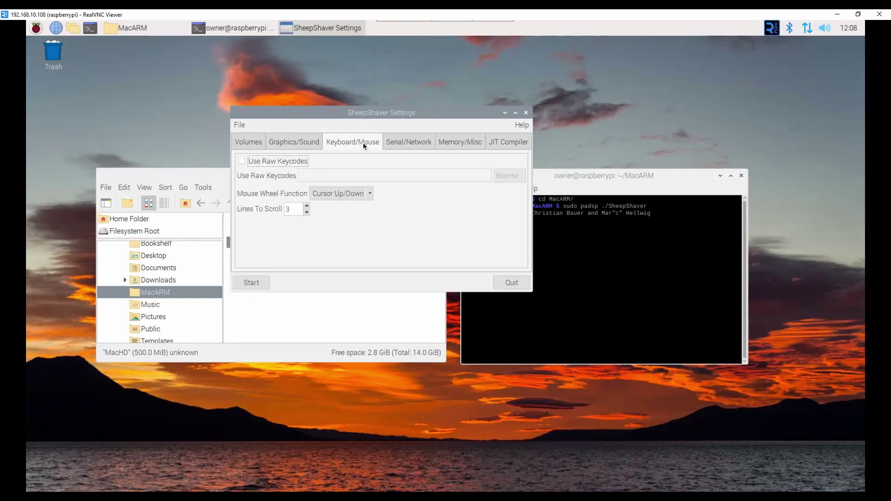
pyautogui.click(408, 143)
pyautogui.click(467, 145)
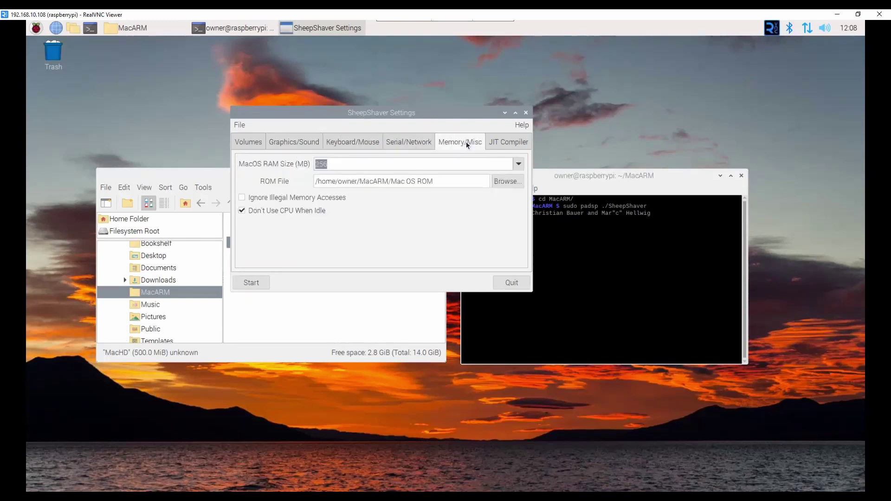
pyautogui.click(519, 164)
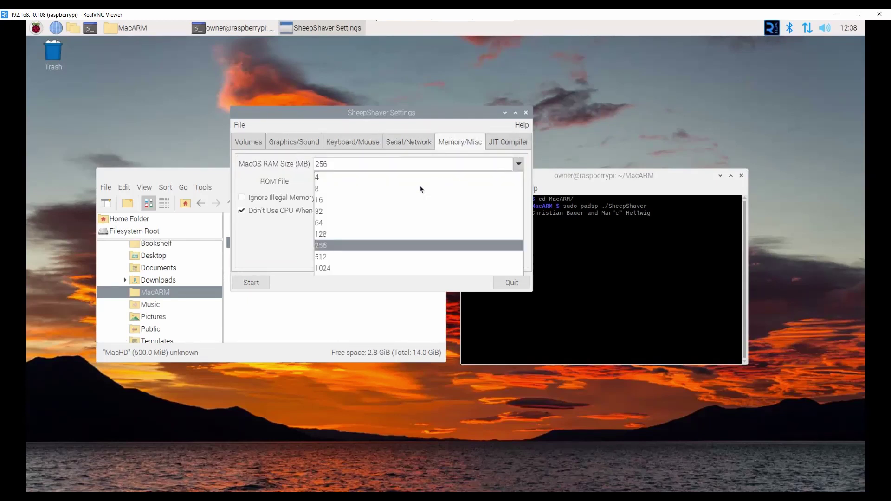
pyautogui.click(323, 257)
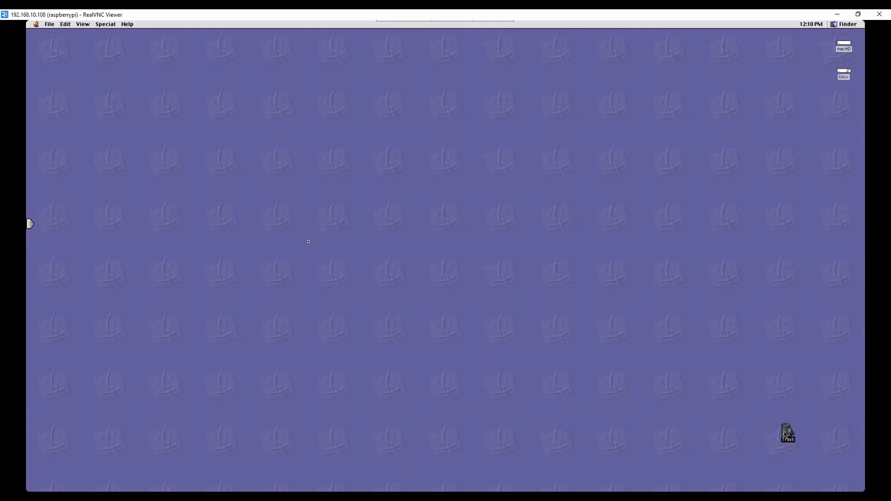
pyautogui.doubleClick(785, 434)
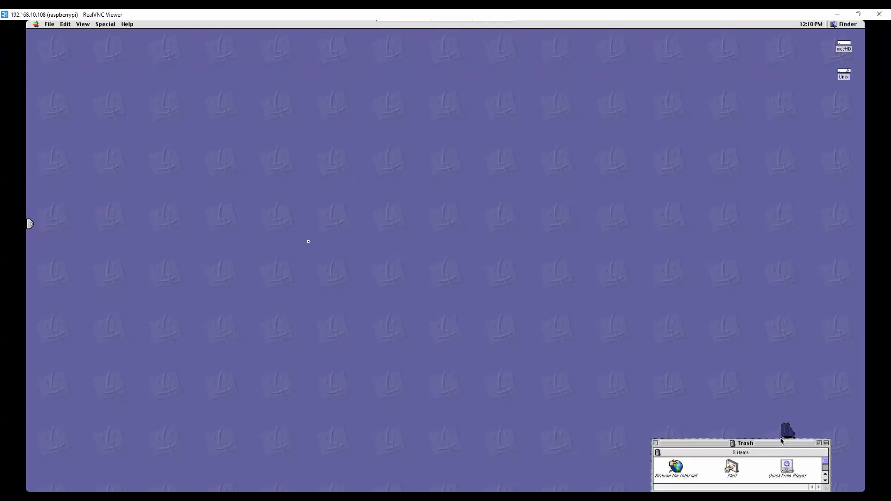
pyautogui.moveTo(781, 442); pyautogui.dragTo(768, 306)
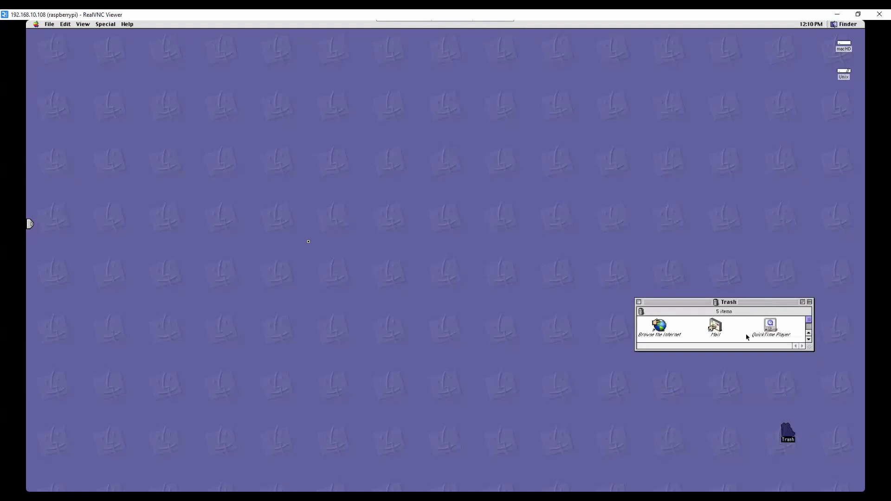
pyautogui.moveTo(810, 348); pyautogui.dragTo(823, 394)
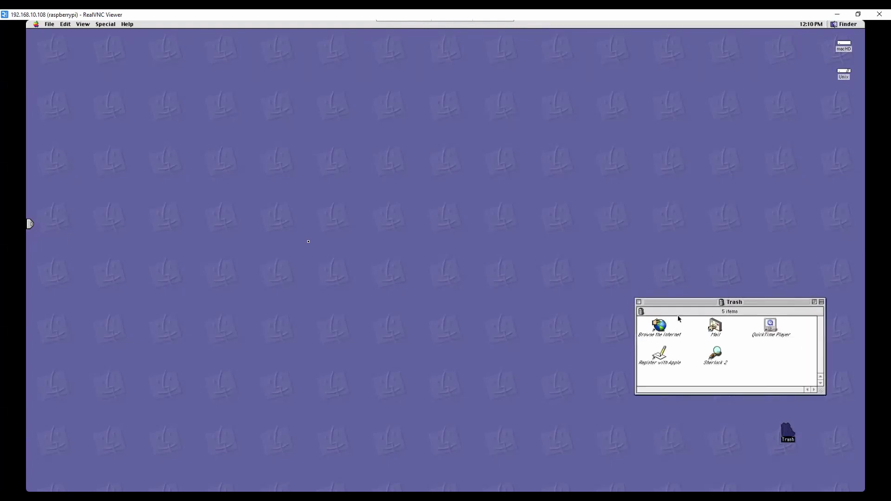
pyautogui.click(638, 302)
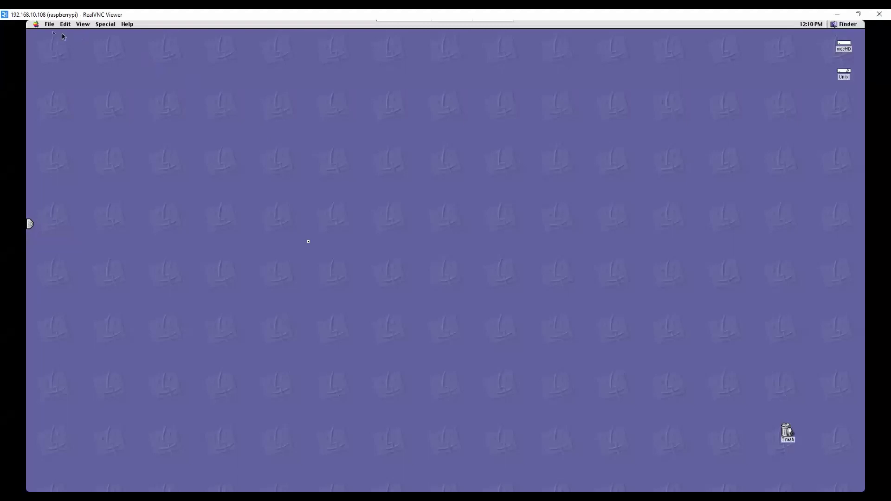
# - Show About This Computer (Mac OS 9.0, 512 MB) and launch Apple System Profiler alongside it
pyautogui.click(36, 24)
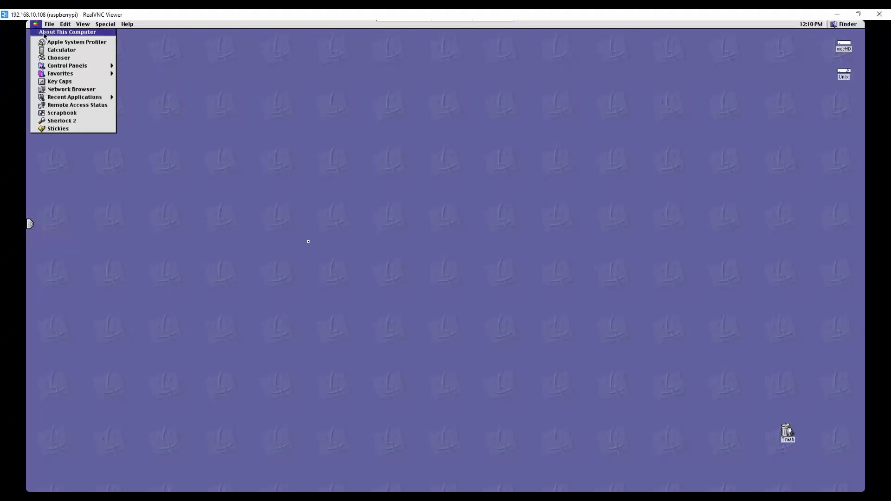
pyautogui.click(44, 32)
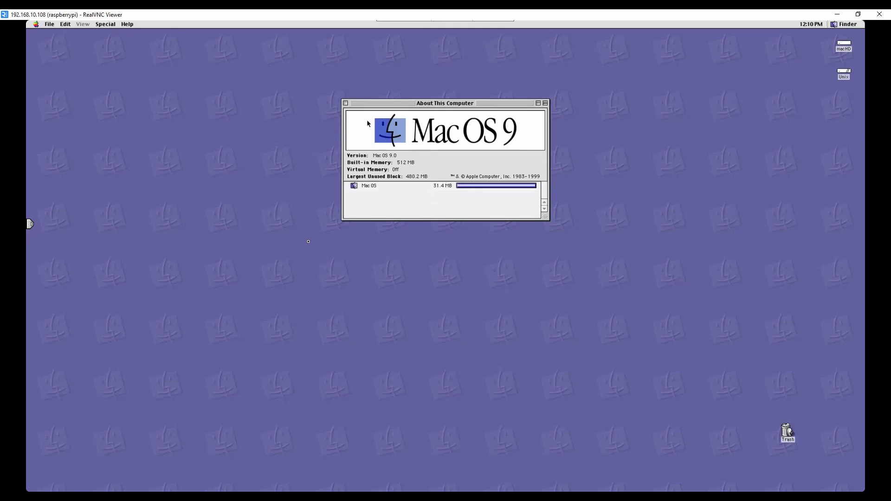
pyautogui.click(36, 24)
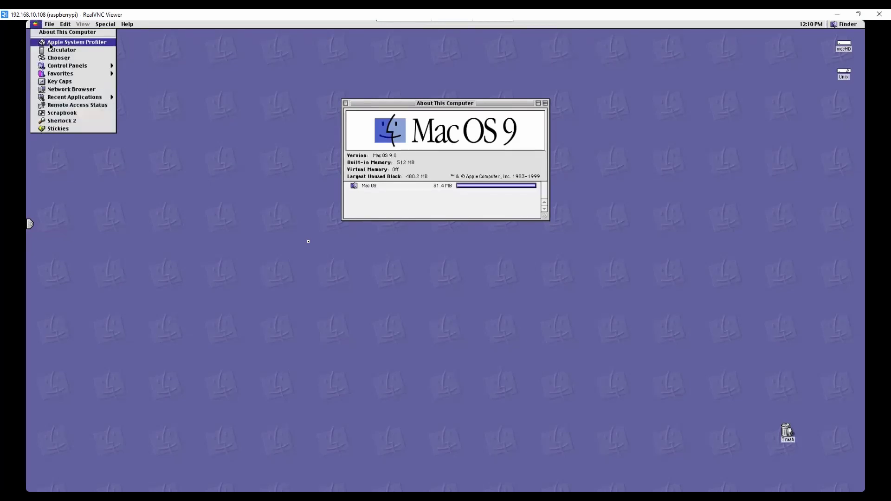
pyautogui.click(51, 44)
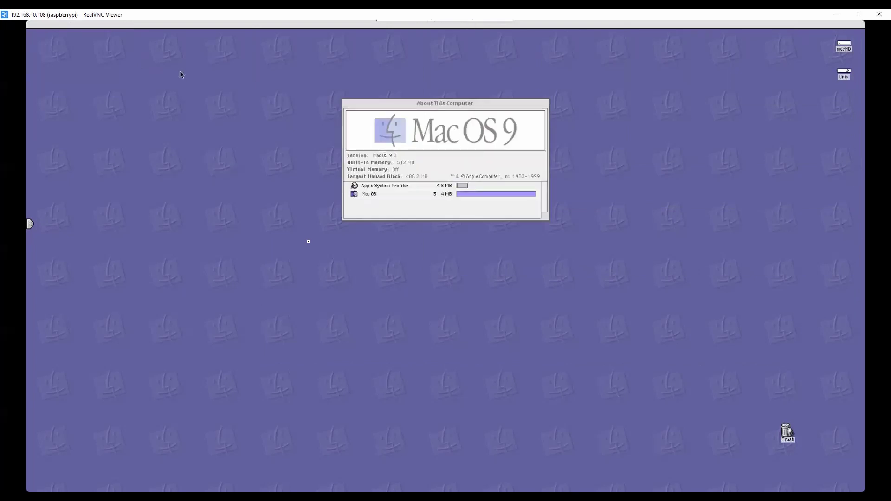
pyautogui.click(375, 105)
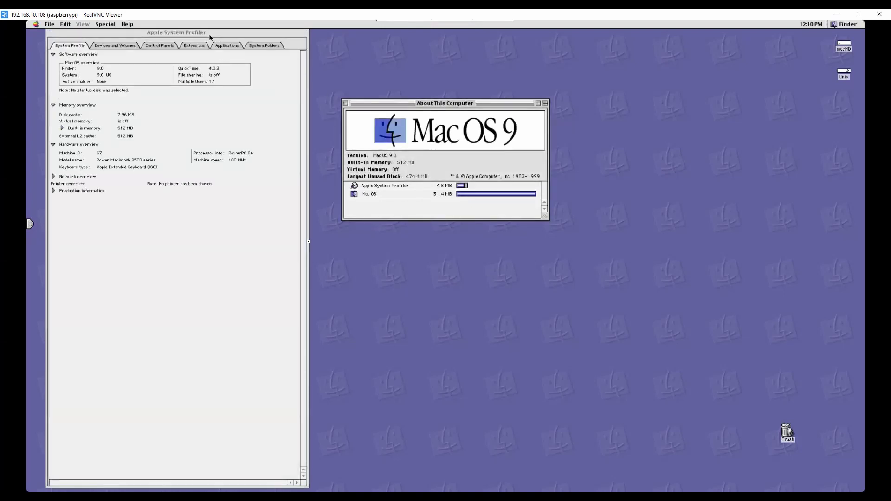
# - Switch Apple System Profiler to its Devices and Volumes page
pyautogui.click(209, 38)
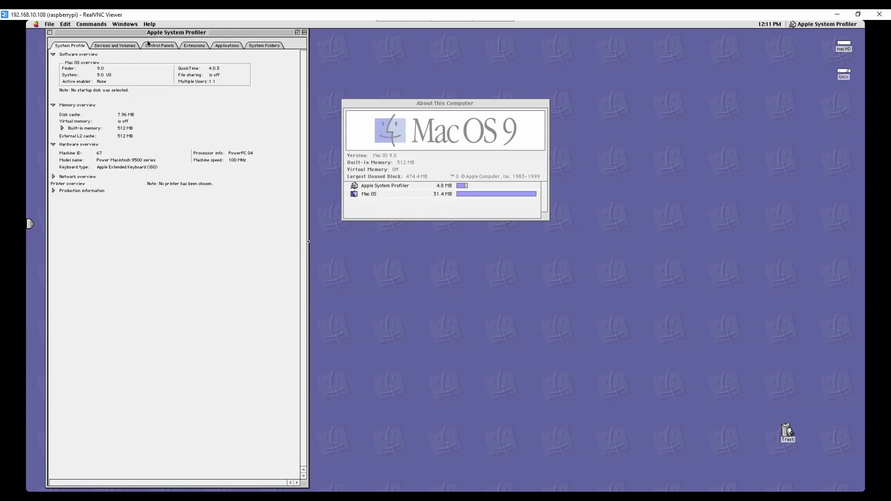
pyautogui.click(118, 48)
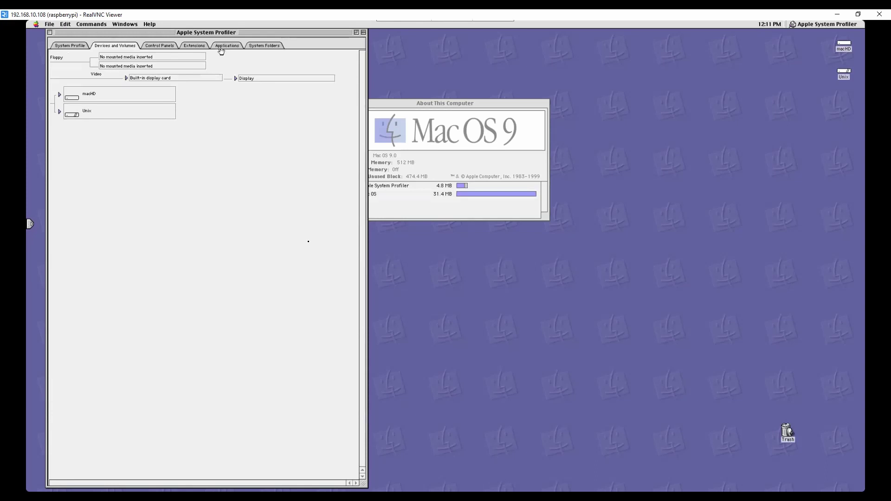
# - Browse the Profiler's Control Panels and Extensions lists, then quit Apple System Profiler
pyautogui.click(160, 46)
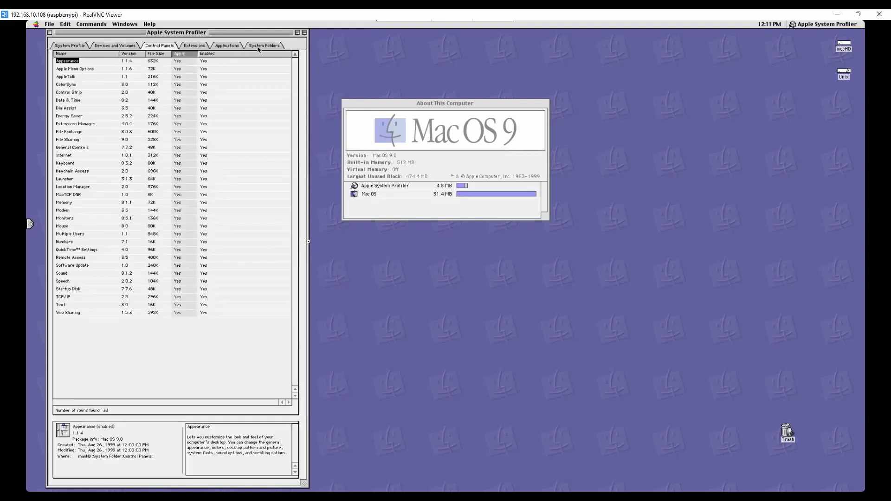
pyautogui.click(199, 48)
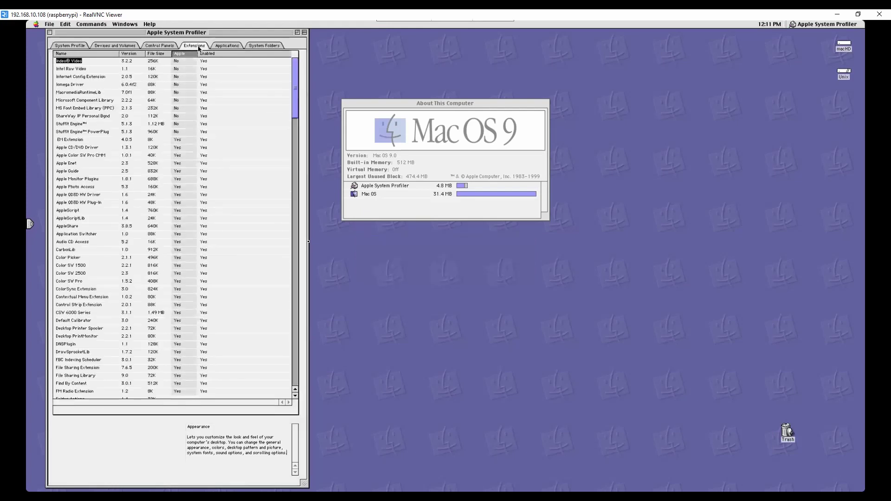
pyautogui.click(294, 134)
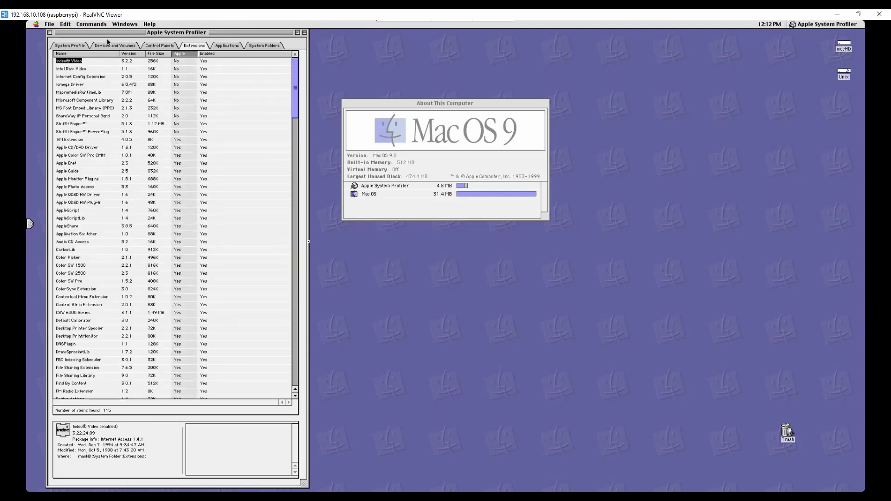
pyautogui.click(51, 33)
pyautogui.click(49, 24)
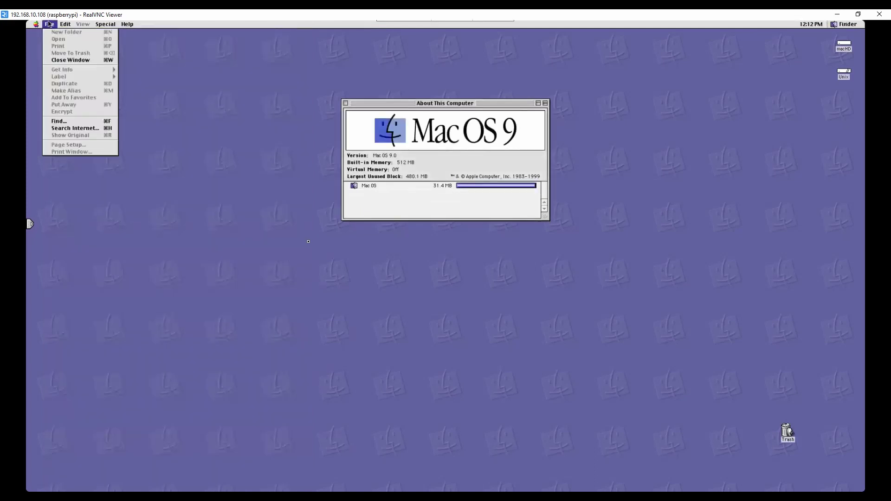
pyautogui.moveTo(32, 26)
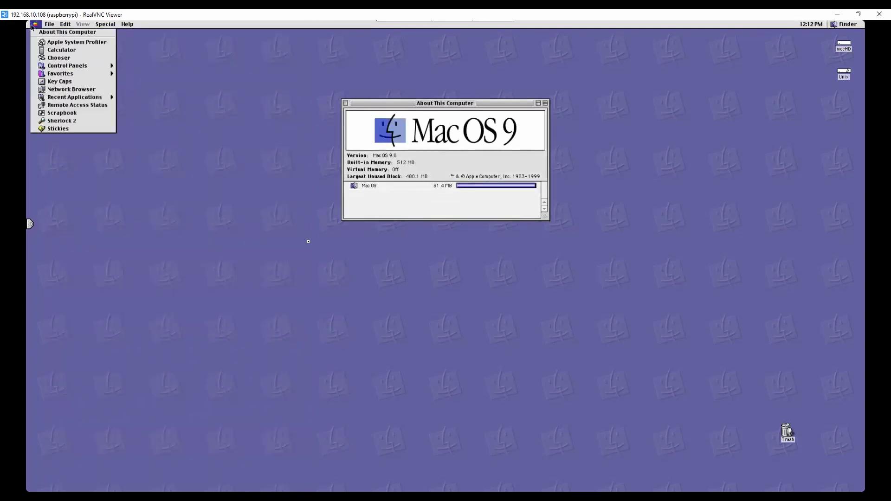
# - Launch Calculator, move it to the desktop's left side, then start Stickies from the Apple menu
pyautogui.click(65, 50)
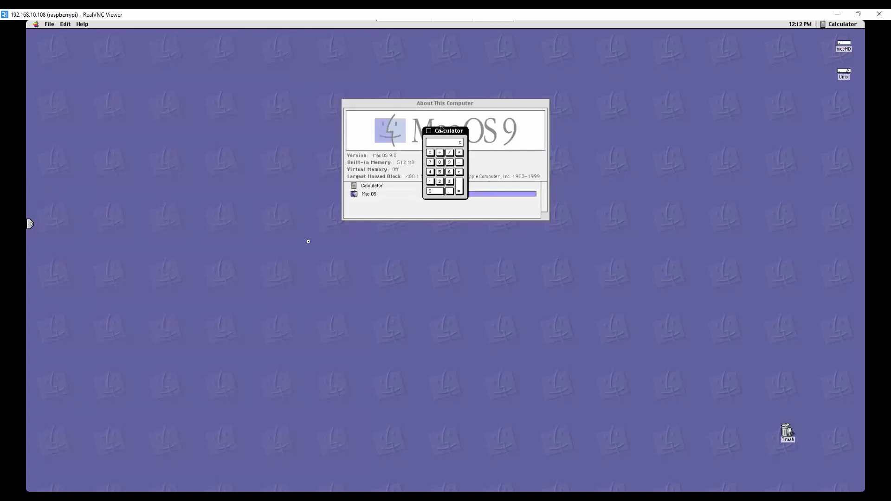
pyautogui.moveTo(442, 131); pyautogui.dragTo(146, 153)
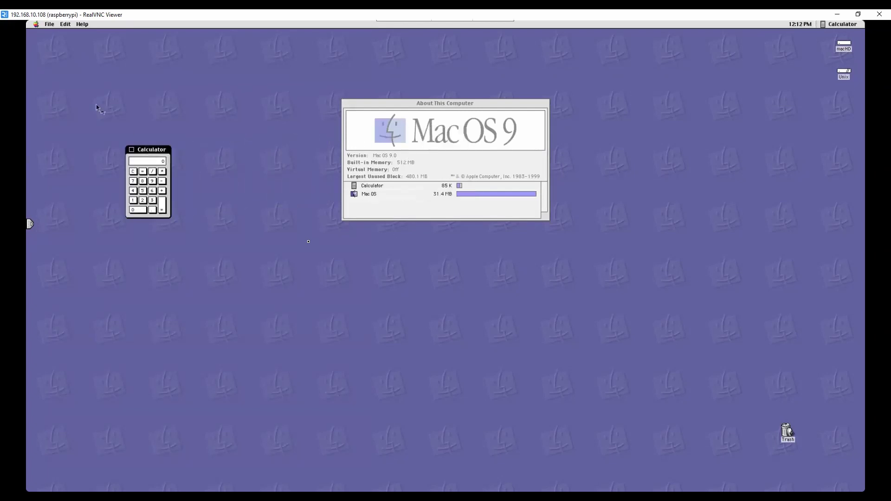
pyautogui.click(37, 25)
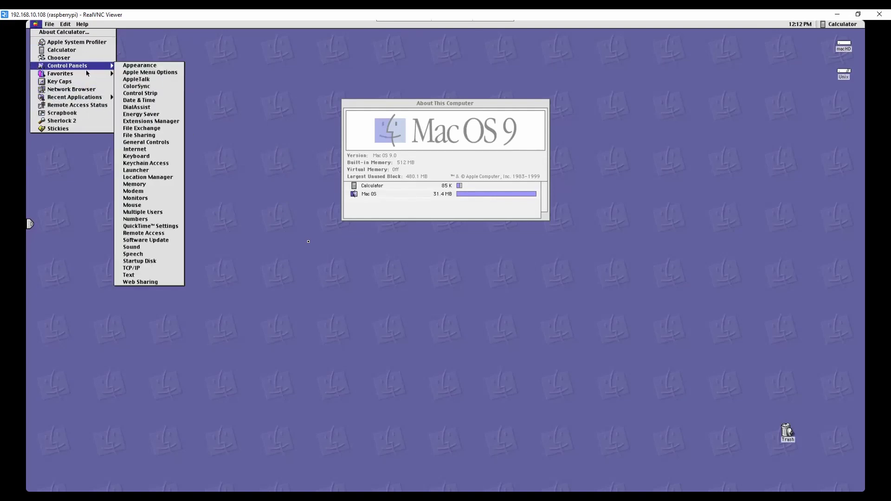
pyautogui.moveTo(87, 76)
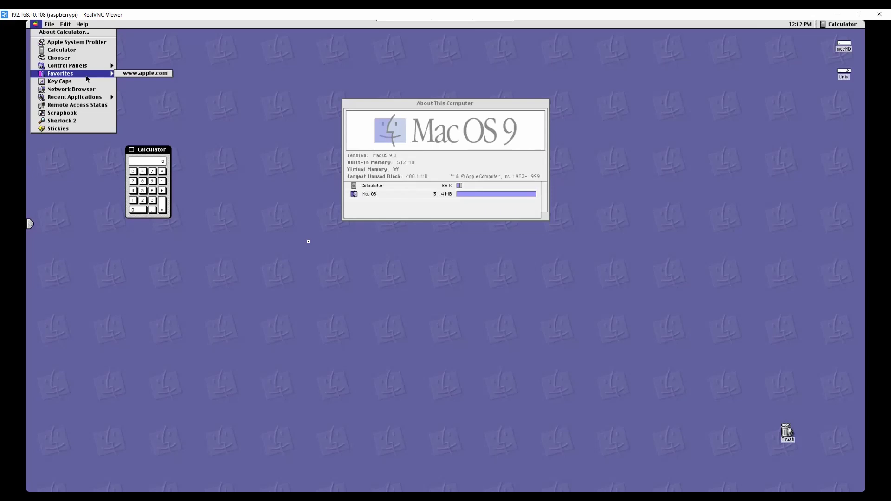
pyautogui.click(86, 129)
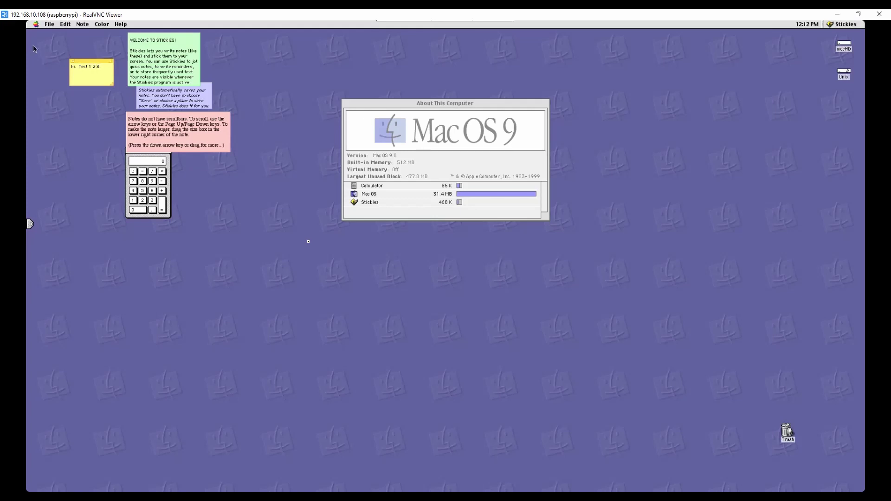
# - Browse the Stickies File menu, then go to Apple menu > Control Panels > Monitors
pyautogui.click(48, 25)
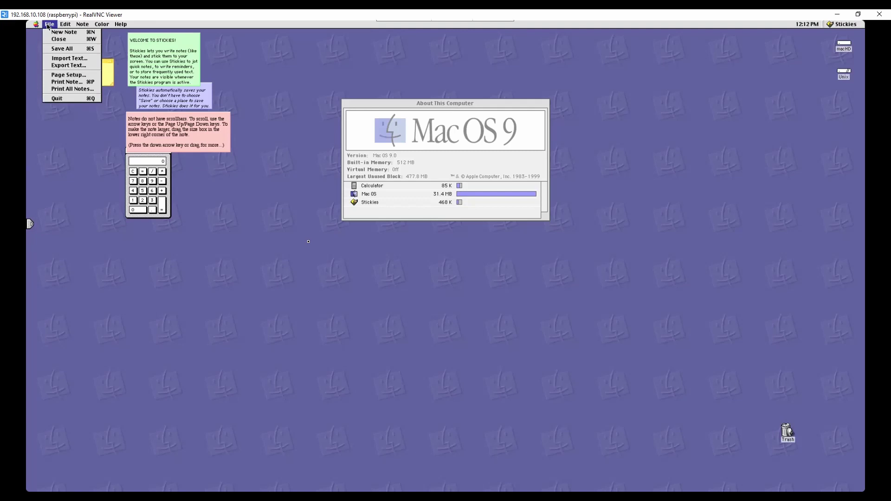
pyautogui.moveTo(37, 27)
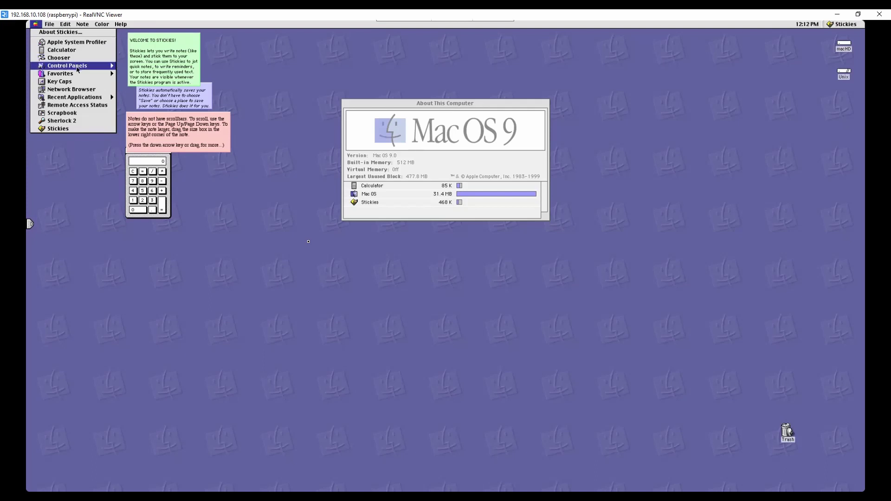
pyautogui.moveTo(78, 70)
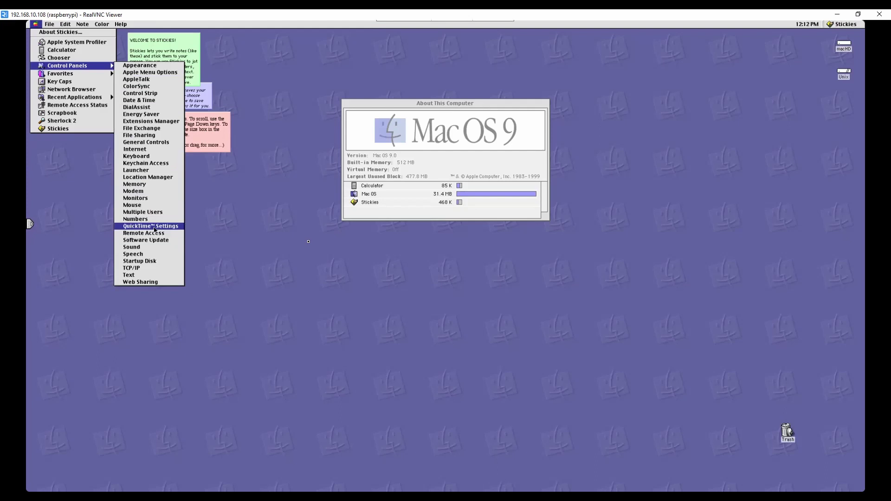
# - Open Monitors (Millions of colors, 1920 x 1080, 75Hz), then return to Apple menu > Control Panels
pyautogui.click(135, 198)
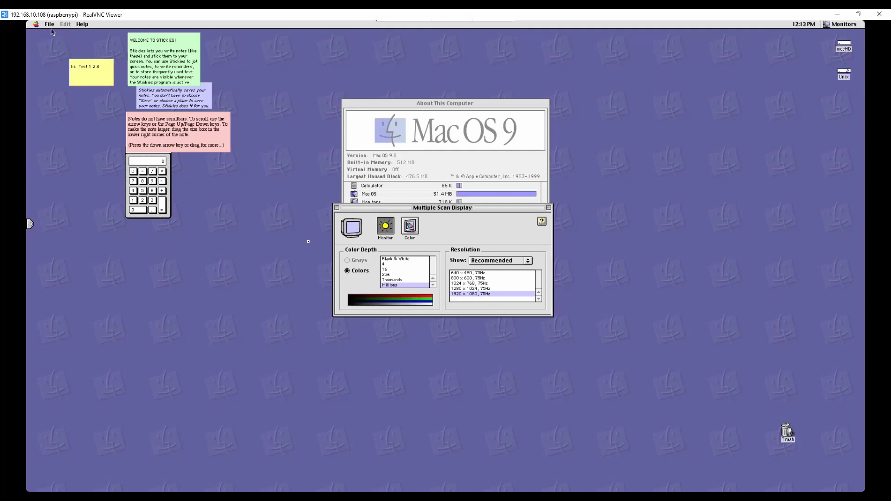
pyautogui.click(37, 23)
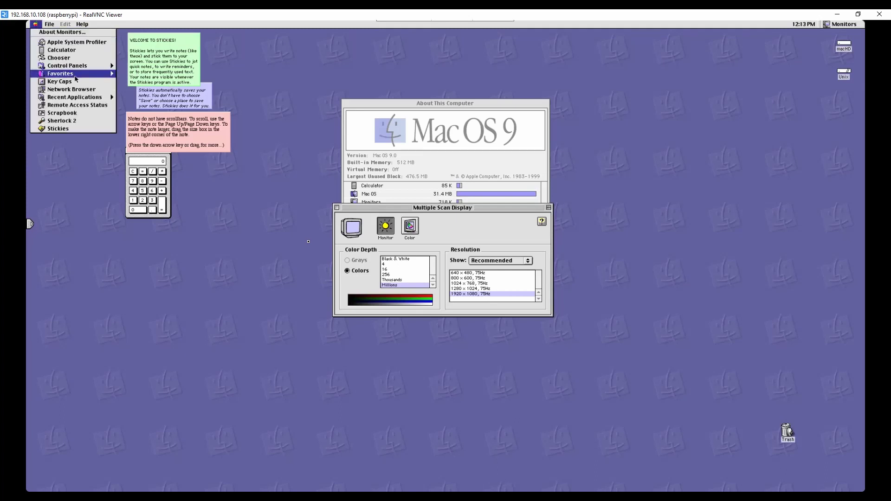
pyautogui.moveTo(90, 67)
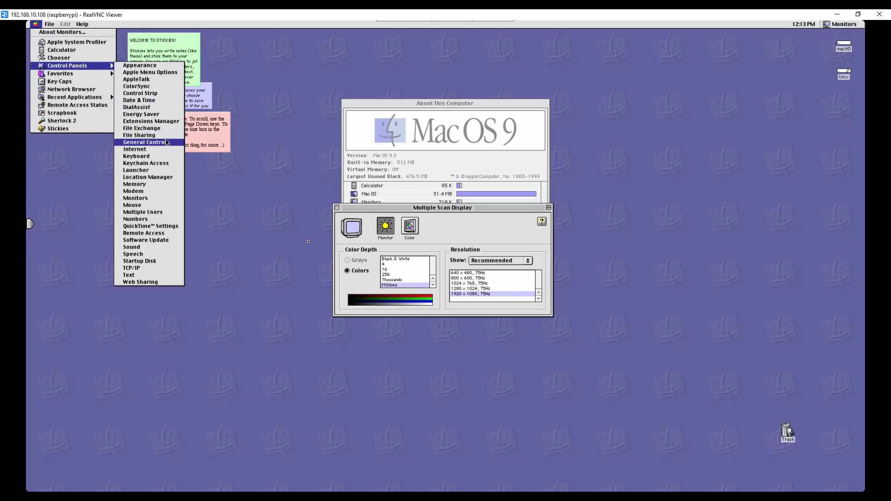
pyautogui.click(167, 142)
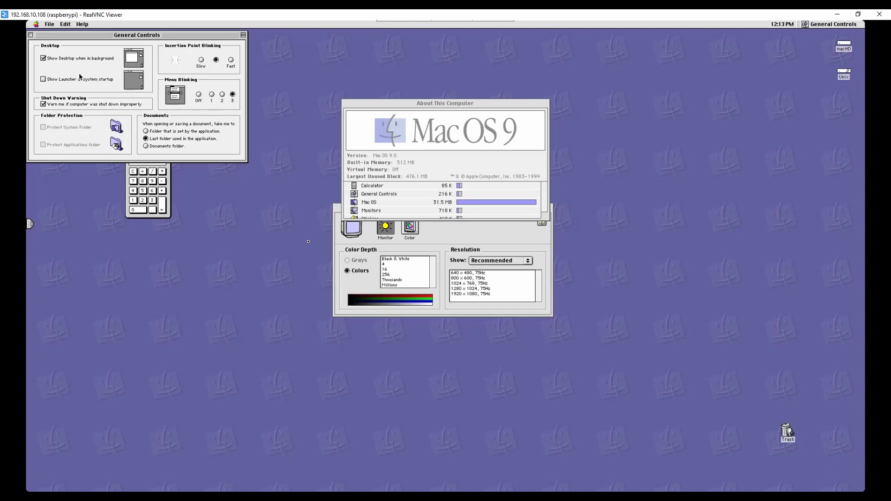
pyautogui.click(31, 36)
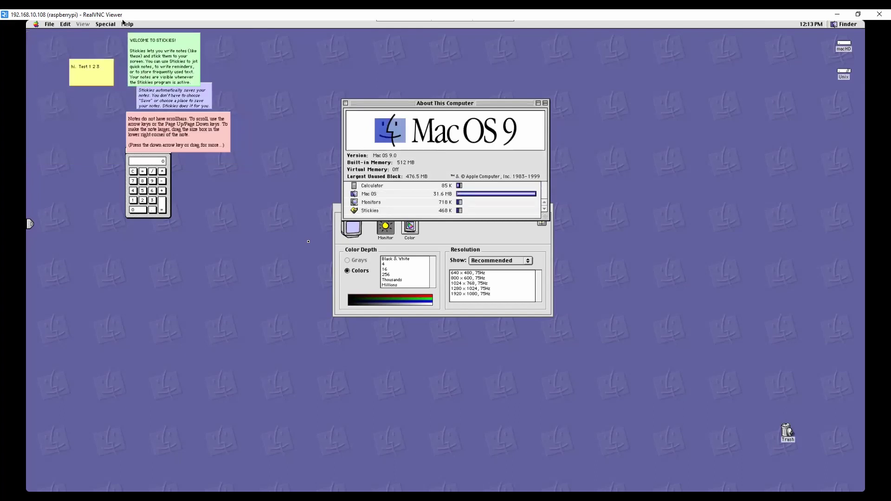
pyautogui.click(36, 25)
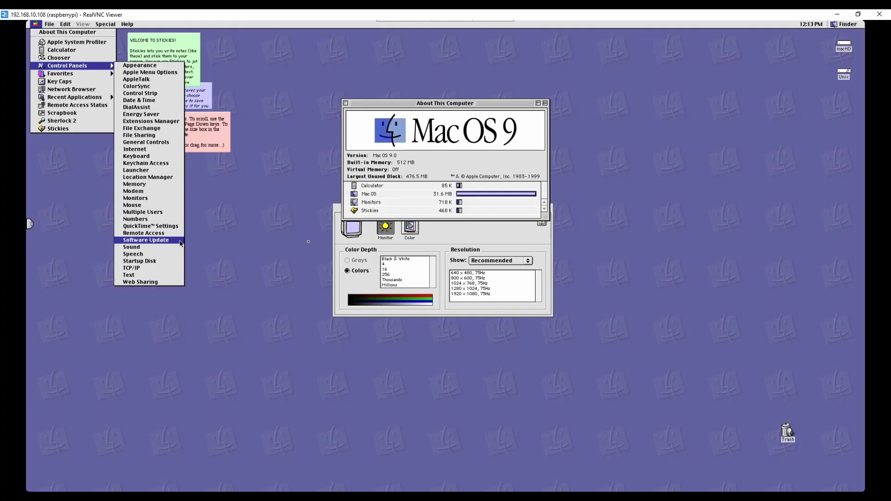
# - Run a Software Update check, which reports no new or updated software
pyautogui.click(181, 243)
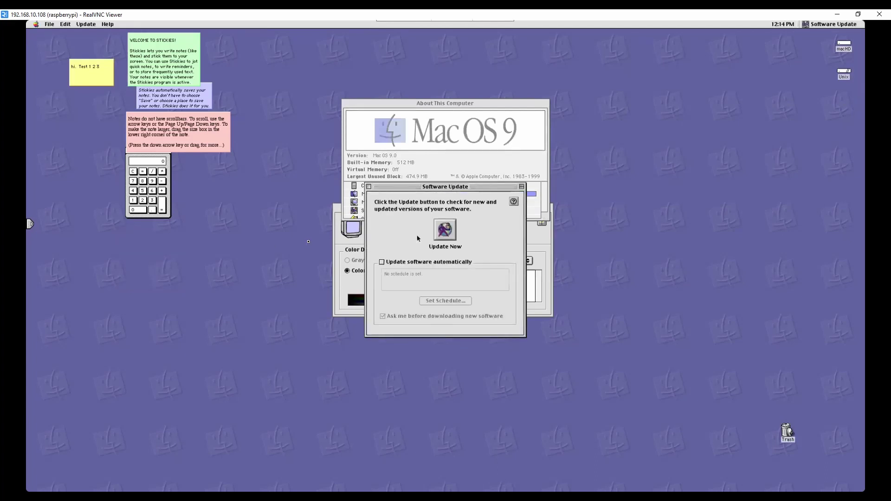
pyautogui.click(444, 237)
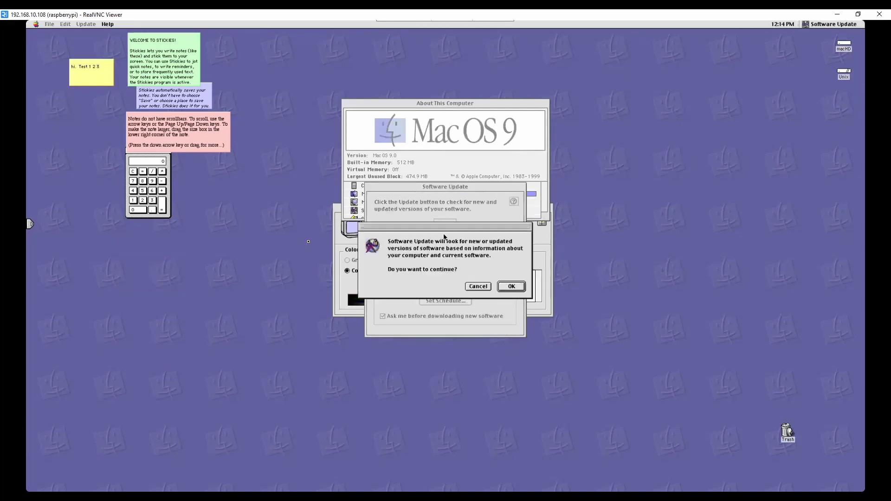
pyautogui.click(515, 286)
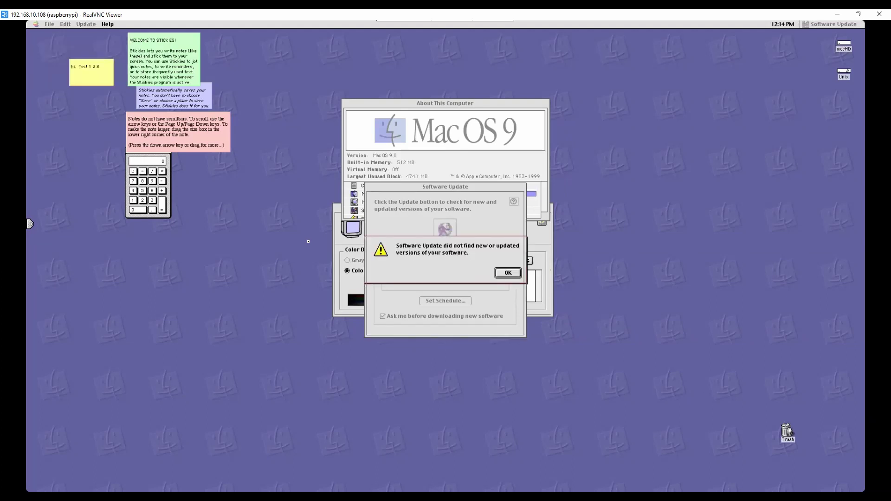
pyautogui.click(508, 273)
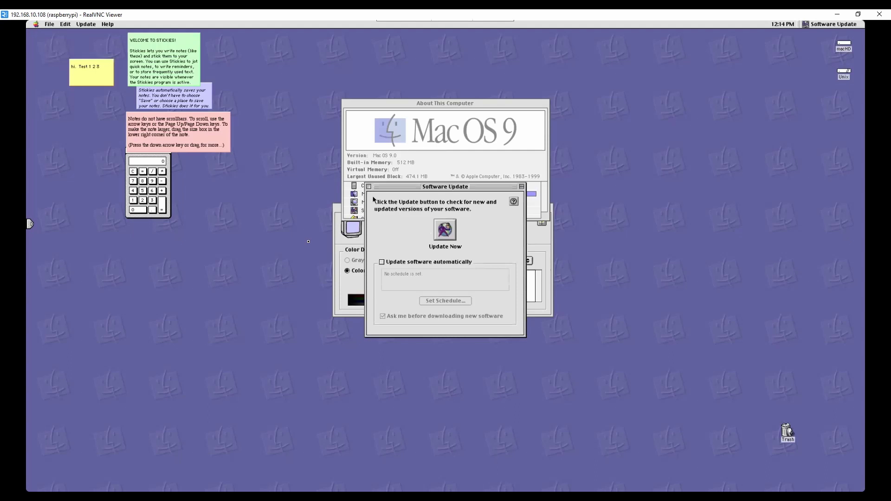
# - Close Software Update and the Monitors control panel
pyautogui.click(369, 187)
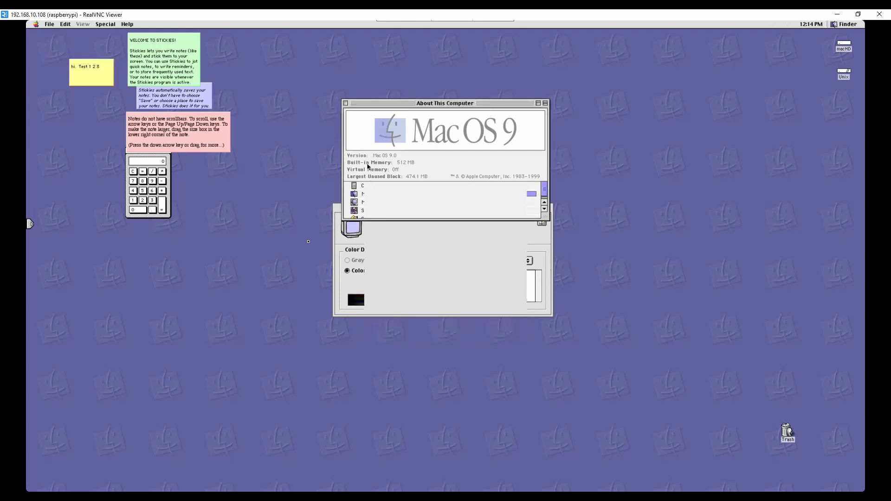
pyautogui.click(424, 251)
pyautogui.click(338, 208)
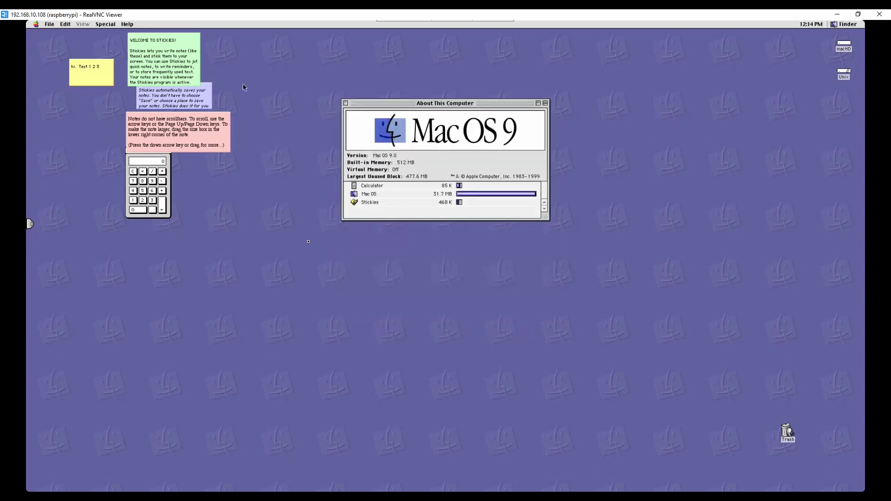
# - Shut down Mac OS 9, setting Stickies to relaunch at startup and quitting Calculator
pyautogui.click(49, 25)
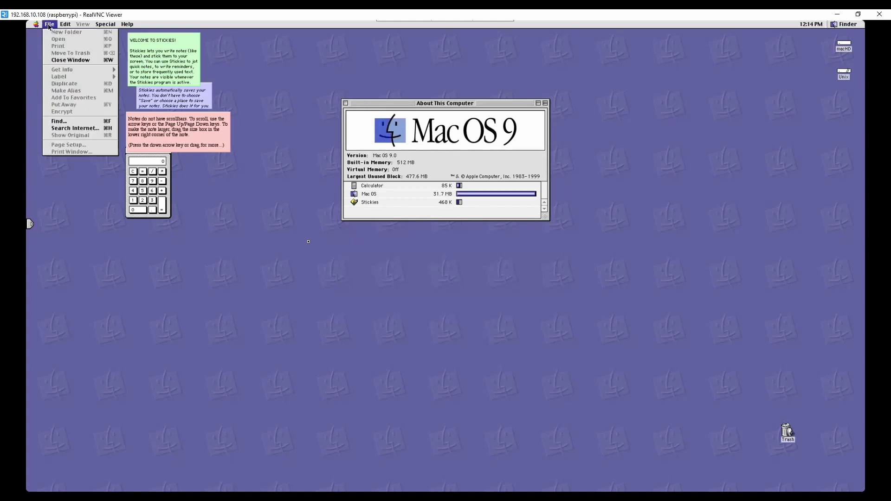
pyautogui.moveTo(36, 24)
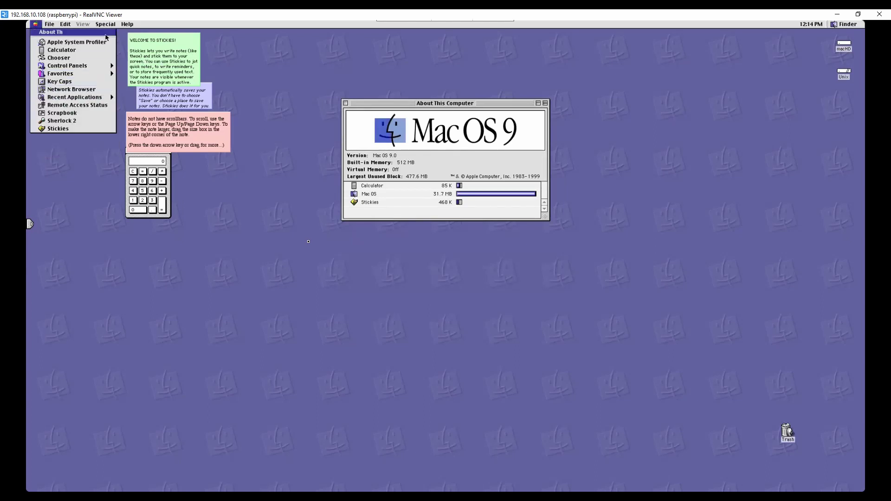
pyautogui.moveTo(105, 24)
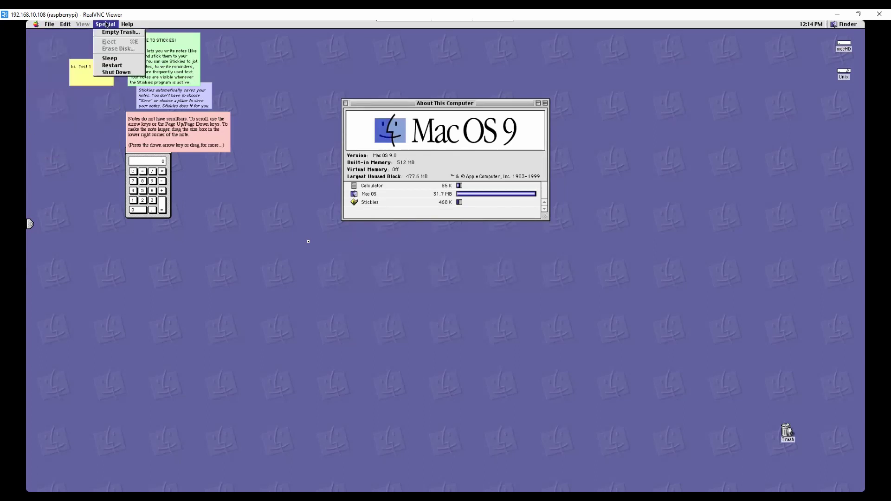
pyautogui.click(118, 73)
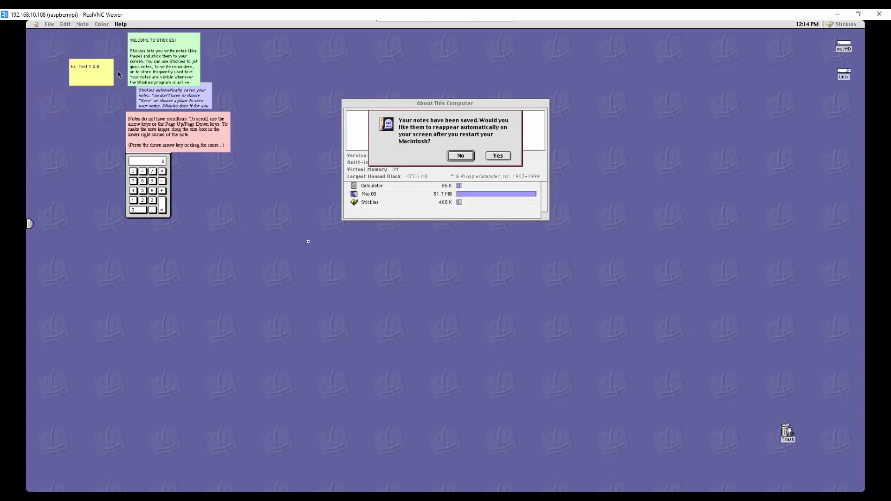
pyautogui.click(498, 156)
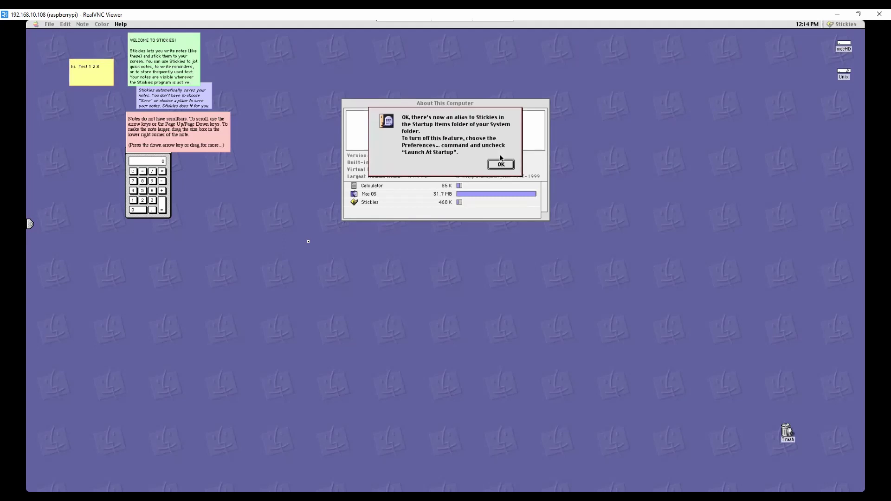
pyautogui.press('Return')
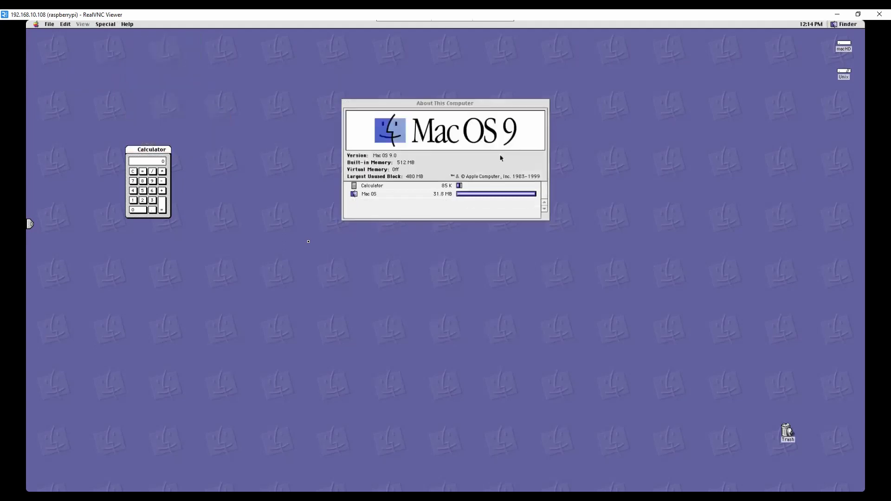
pyautogui.hotkey('alt', 'q')
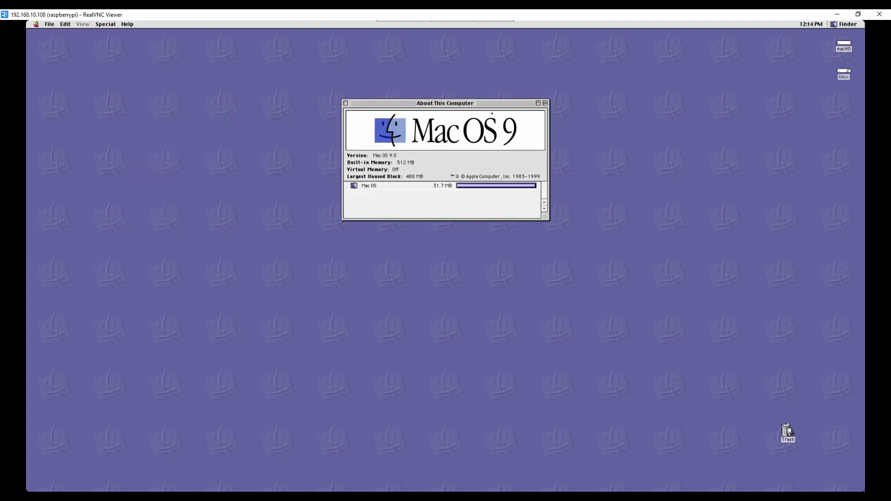